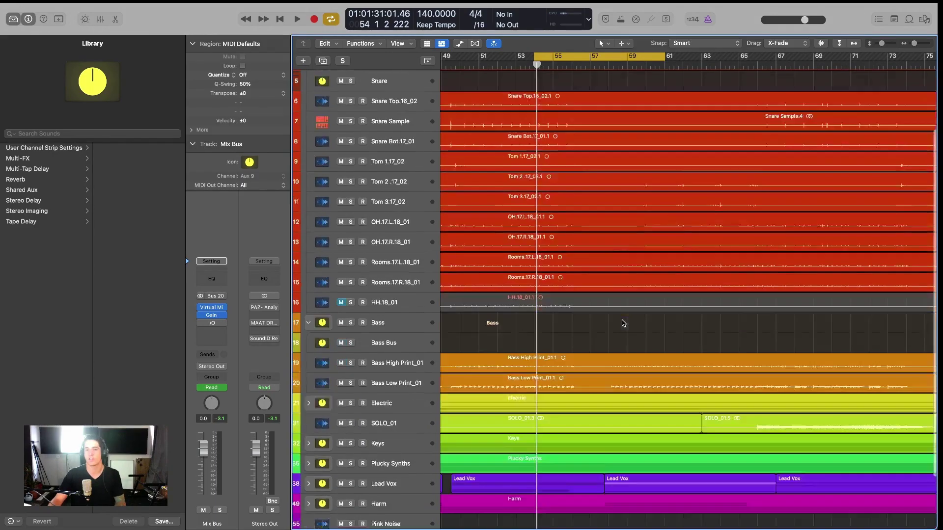
Play the song section from bar 54 and set the playhead to bar 57.
scroll(622, 337, "up", 3)
scroll(622, 338, "up", 2)
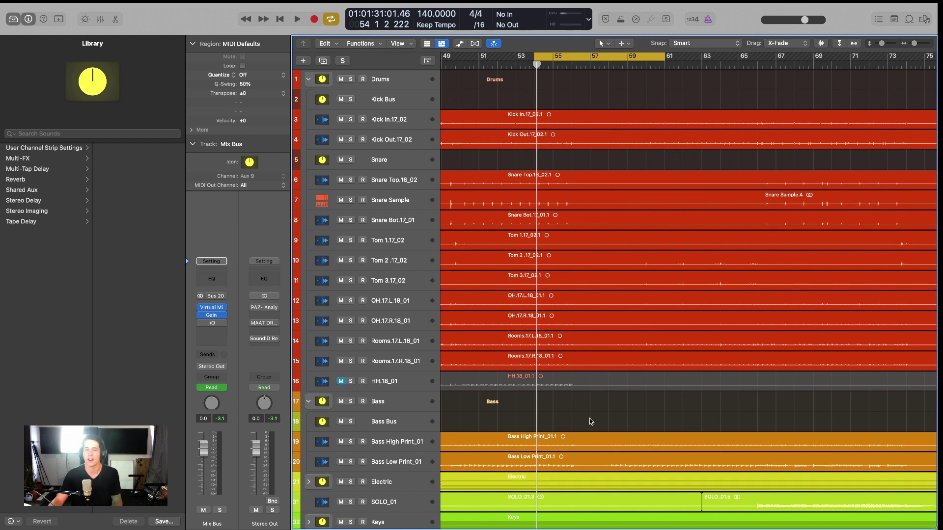
key("space")
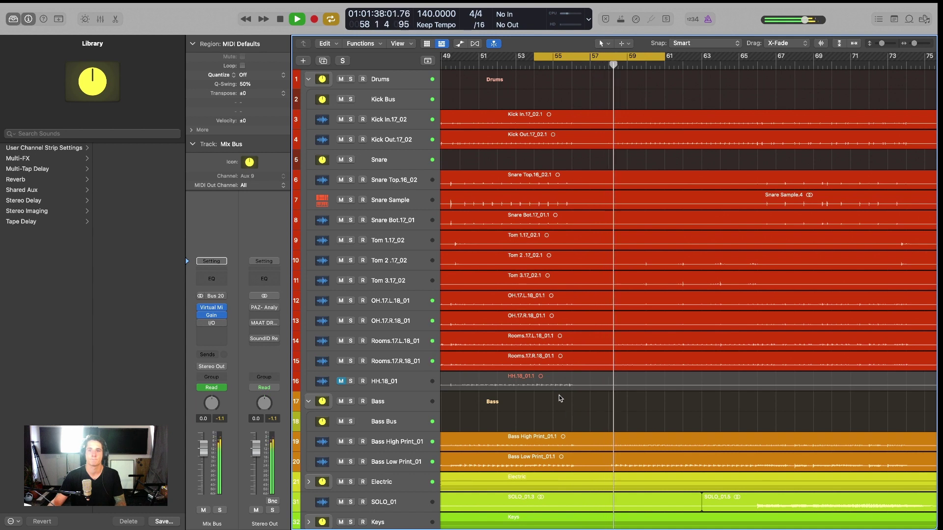
key("space")
left_click(592, 66)
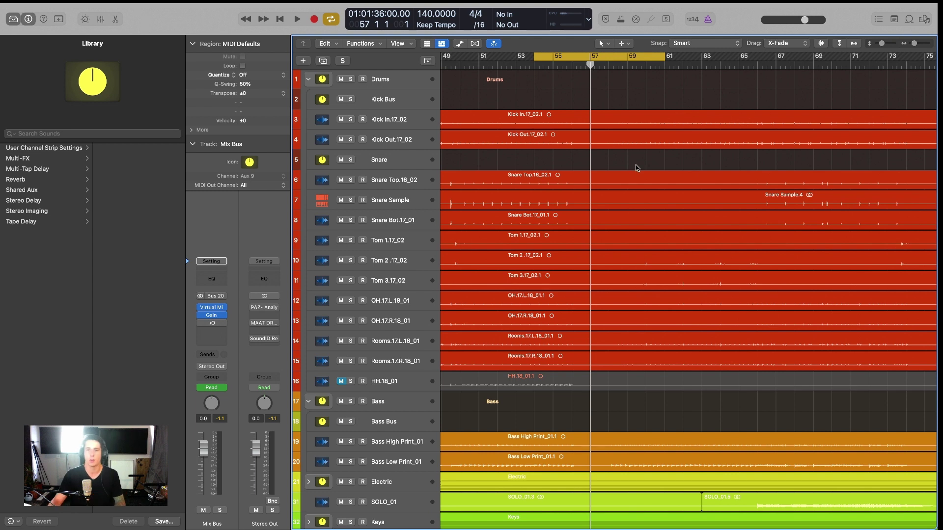
Show the mixer and insert a Channel EQ on the Lead Vox channel strip.
key("x")
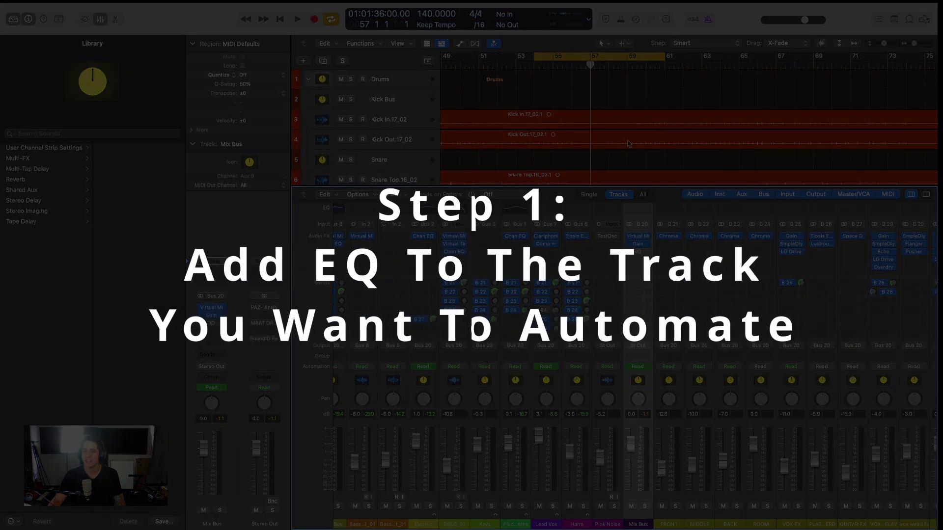
scroll(630, 374, "left", 3)
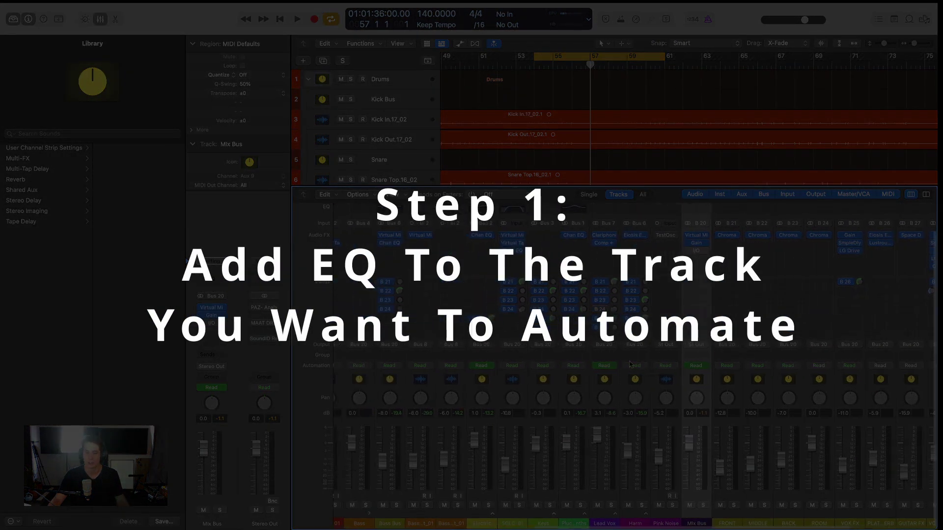
left_click(608, 218)
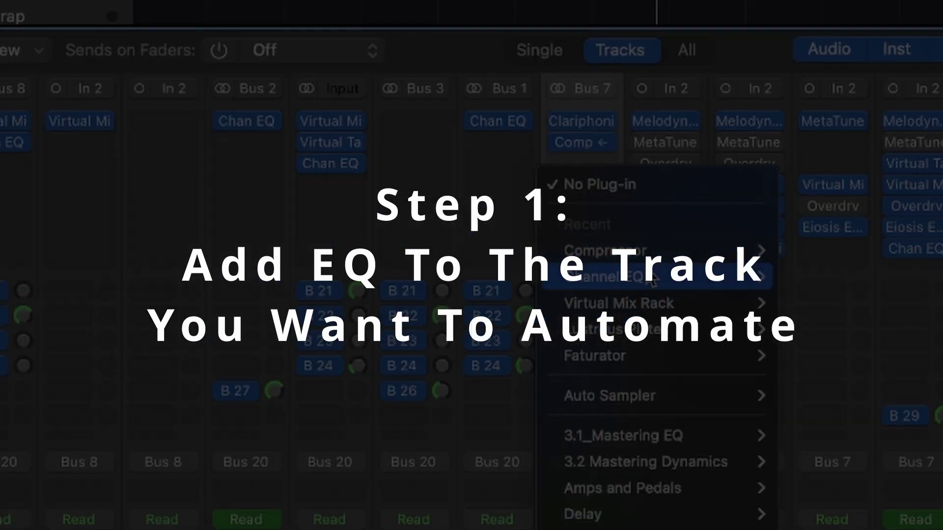
mouse_move(648, 277)
left_click(798, 280)
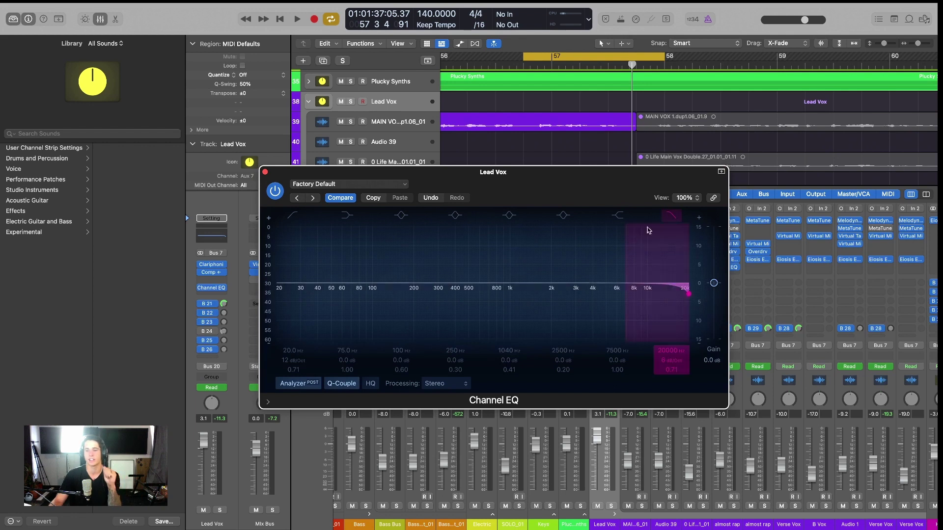
Audition the high-cut band of the Lead Vox Channel EQ during playback and set its frequency to 20000 Hz.
left_click_drag(686, 316, 677, 311)
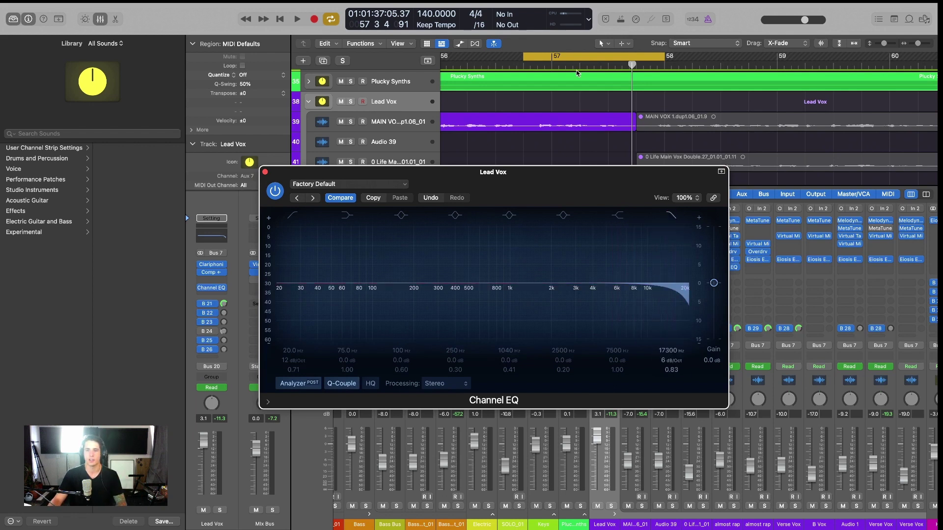
mouse_move(678, 298)
left_mouse_down()
mouse_move(358, 301)
mouse_move(698, 303)
mouse_move(634, 293)
mouse_move(678, 298)
left_mouse_up()
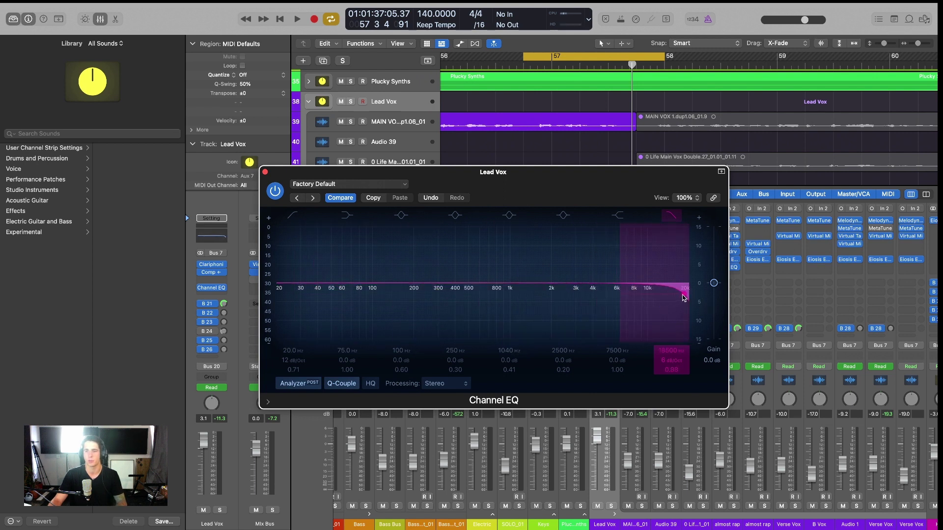
key("space")
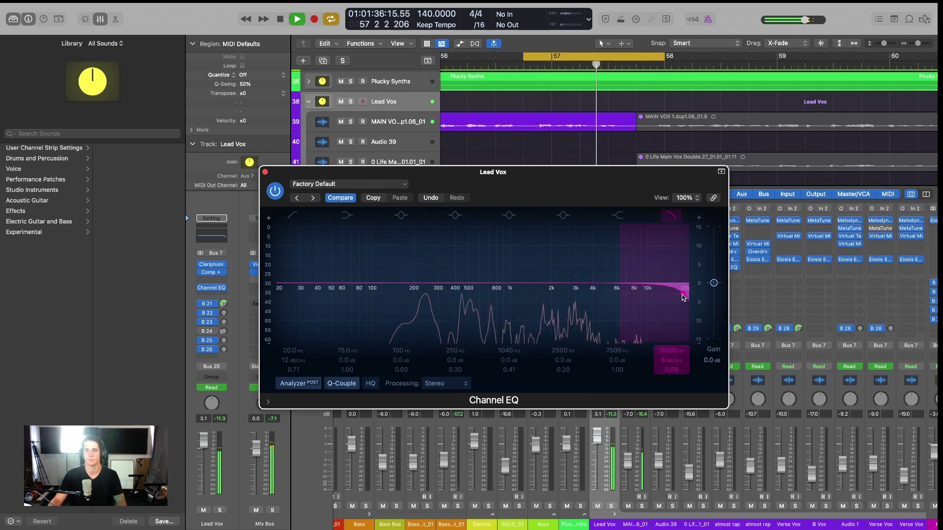
mouse_move(684, 298)
left_mouse_down()
mouse_move(302, 307)
mouse_move(679, 316)
left_mouse_up()
key("space")
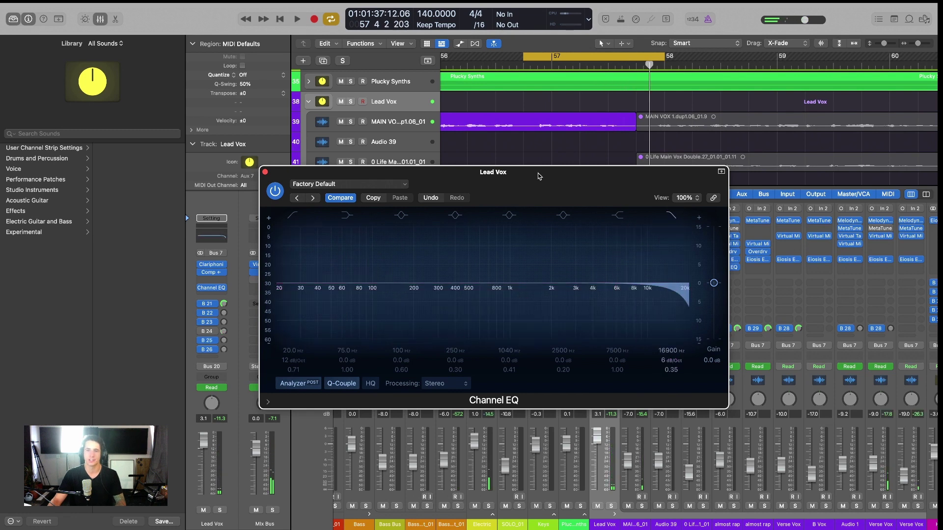
left_click_drag(536, 173, 554, 173)
left_click_drag(696, 294, 706, 294)
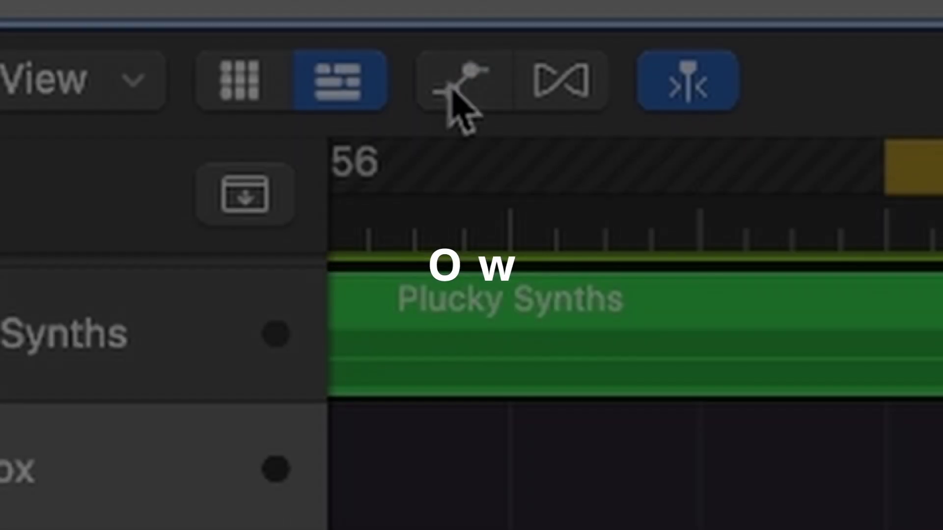
Turn on the automation view and unfold the automation lanes of the Lead Vox track.
left_click(448, 79)
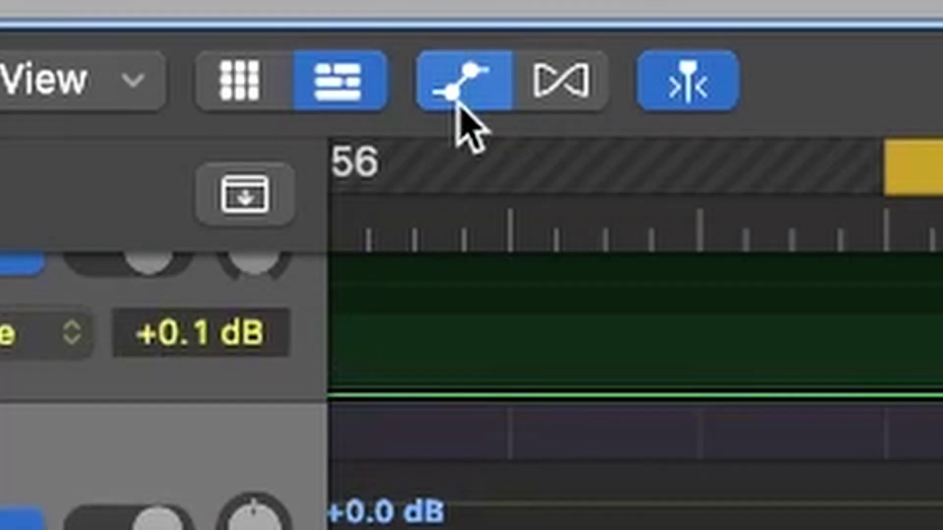
left_click(458, 102)
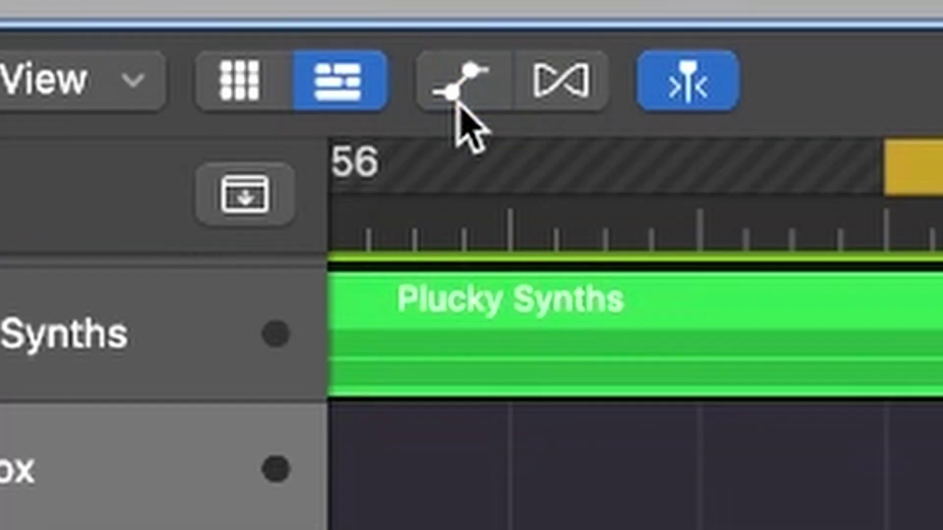
left_click(459, 102)
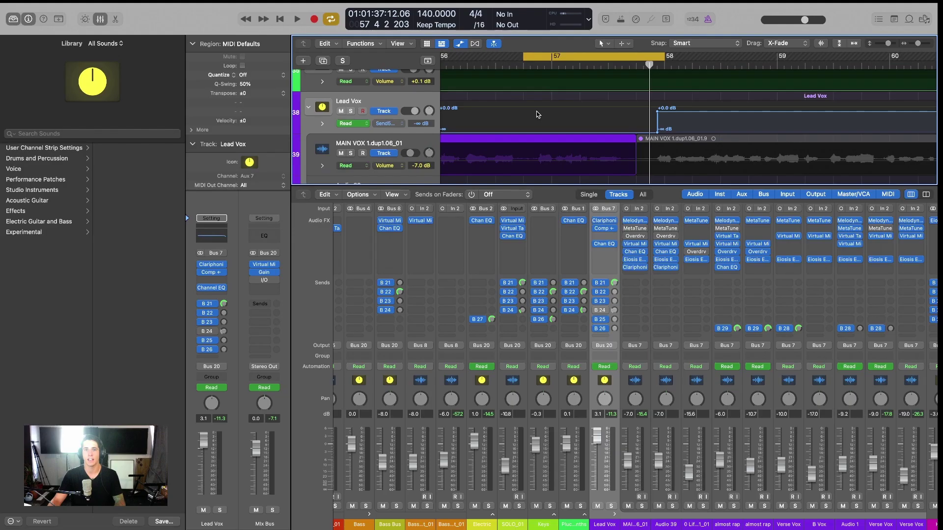
scroll(474, 146, "down", 2)
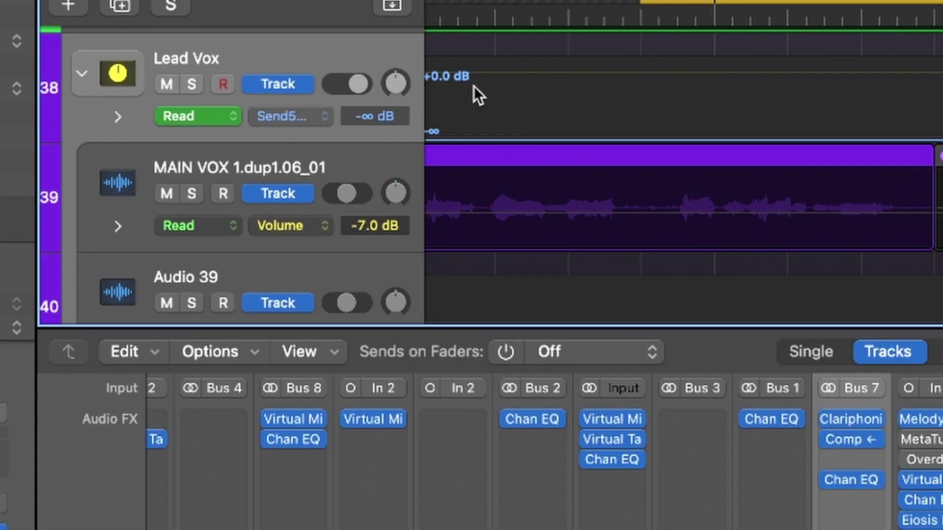
left_click(118, 116)
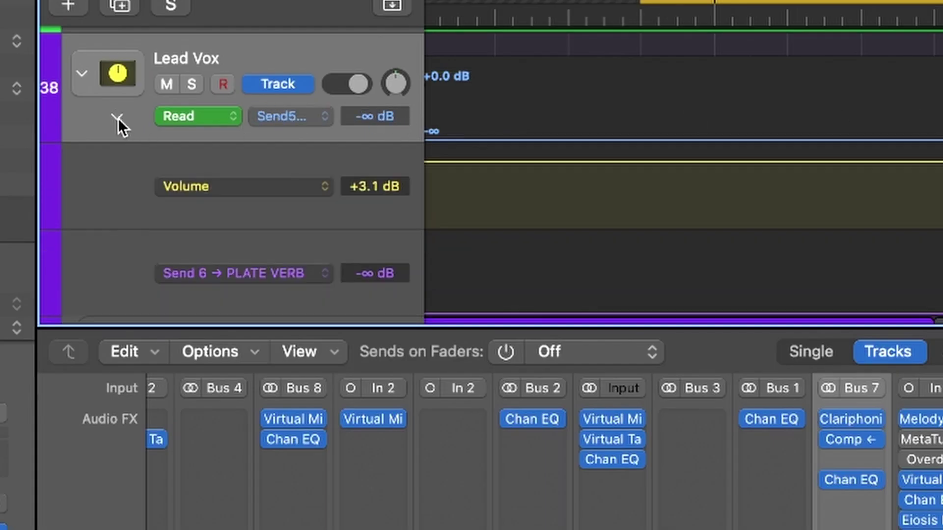
scroll(295, 221, "down", 5)
scroll(162, 280, "up", 5)
scroll(211, 101, "down", 1)
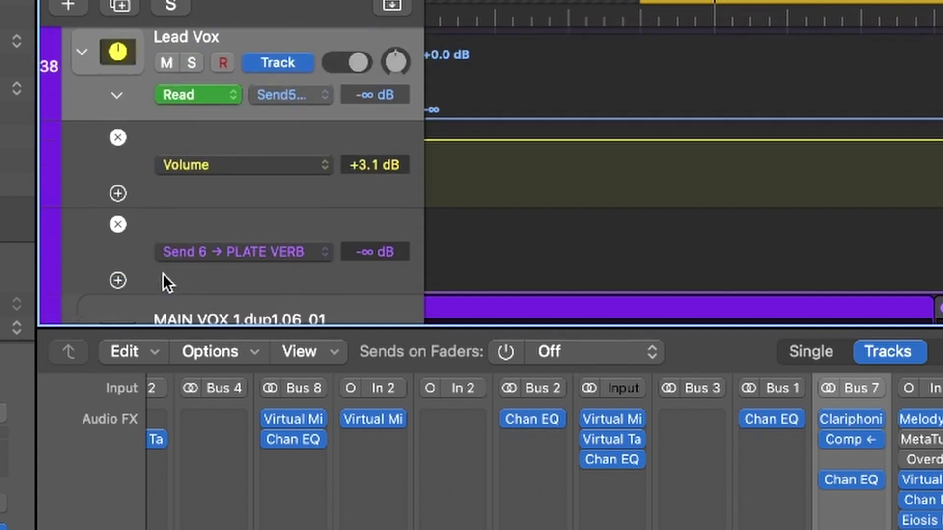
Add another automation lane to Lead Vox and assign it to the Channel EQ's High Cut Frequency.
left_click(118, 280)
scroll(225, 218, "down", 3)
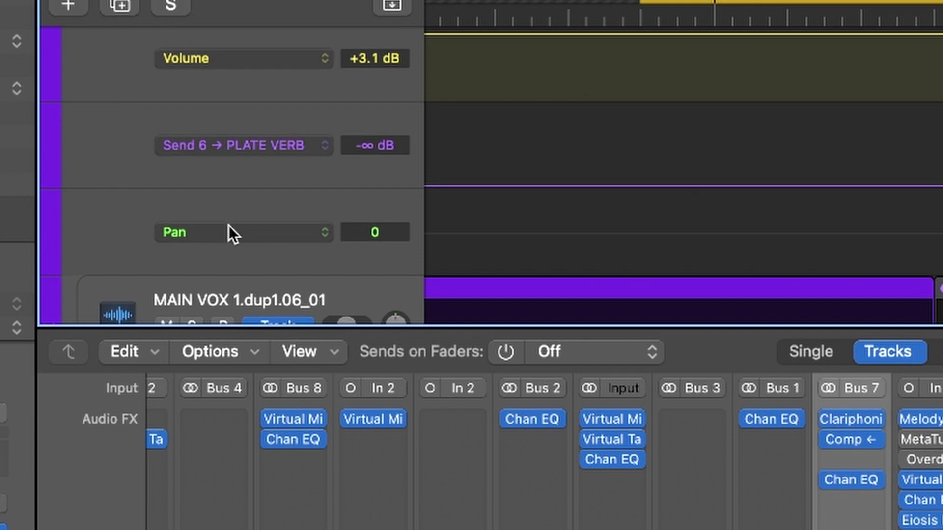
left_click(222, 232)
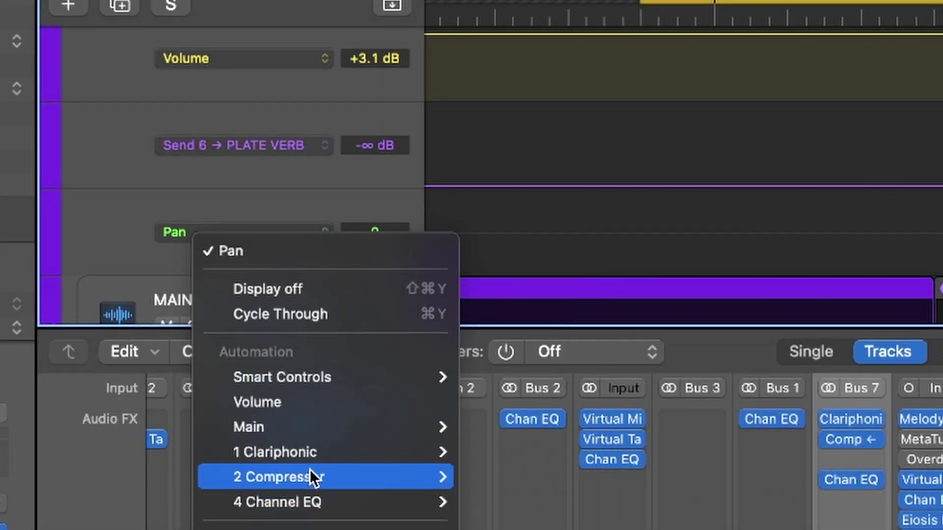
mouse_move(332, 434)
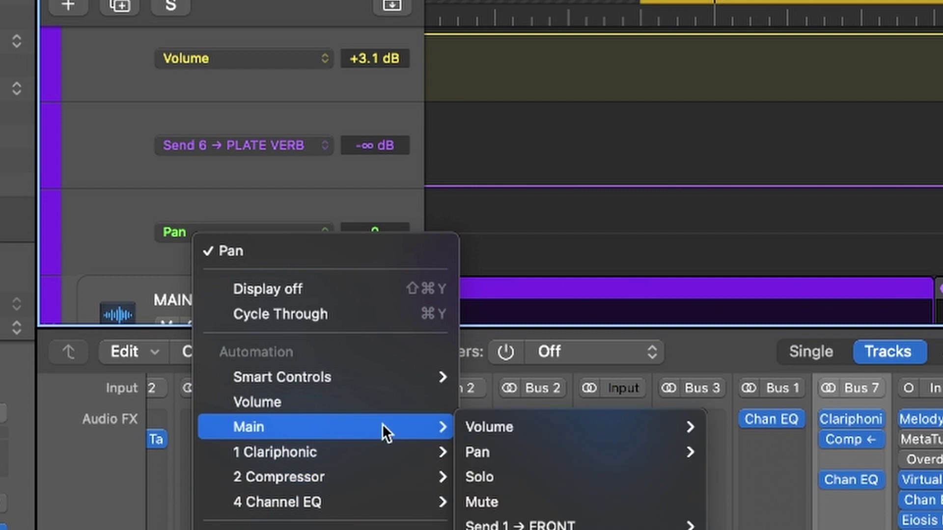
mouse_move(598, 423)
mouse_move(314, 505)
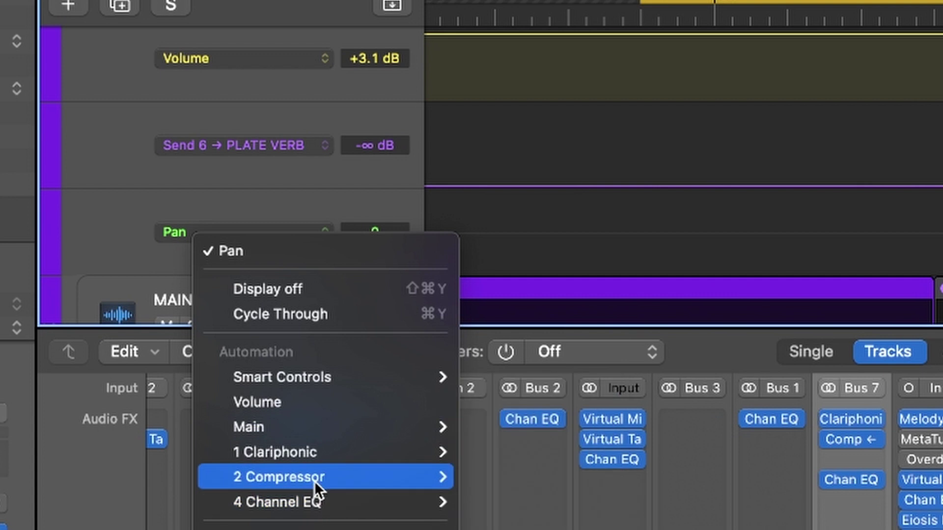
mouse_move(317, 452)
mouse_move(222, 461)
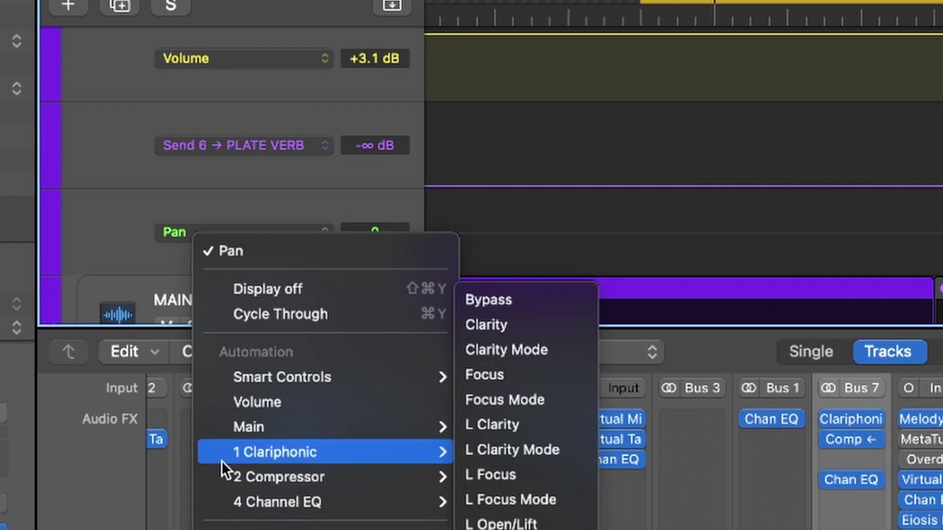
mouse_move(233, 499)
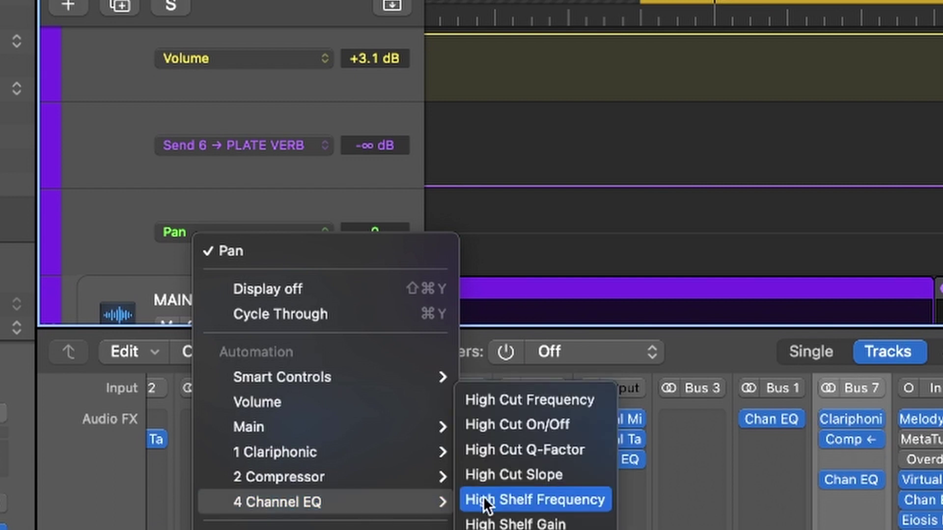
left_click(556, 399)
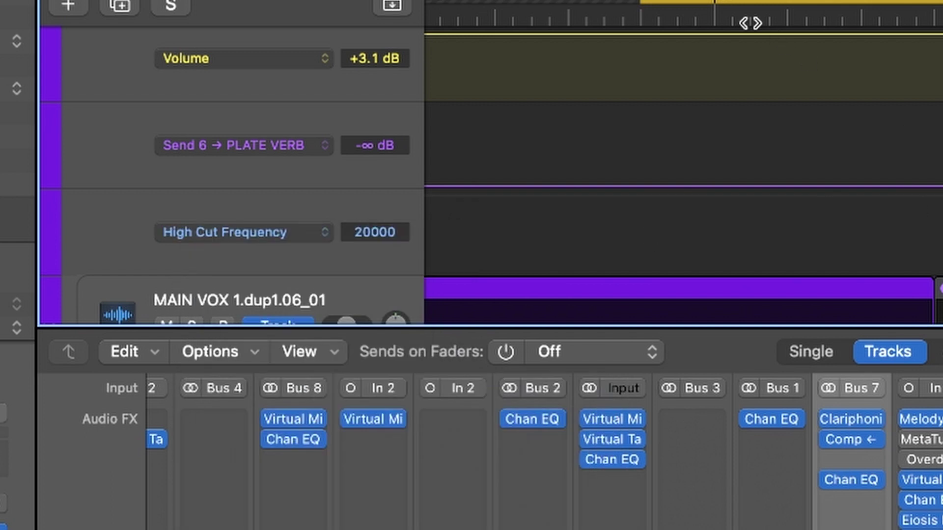
Place two 20000 Hz points on the High Cut Frequency lane, at the end of the MAIN VOX region and shortly before it.
scroll(670, 169, "down", 3)
left_click(697, 128)
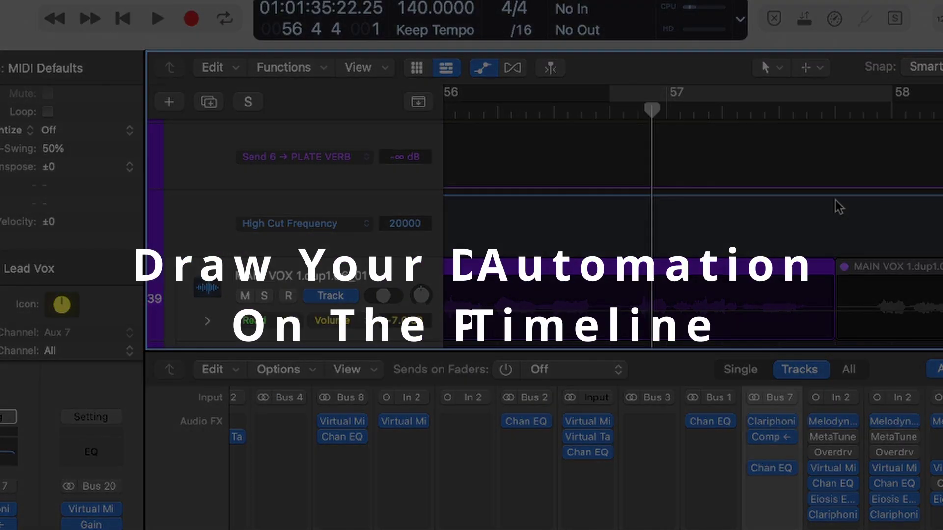
left_click(833, 196)
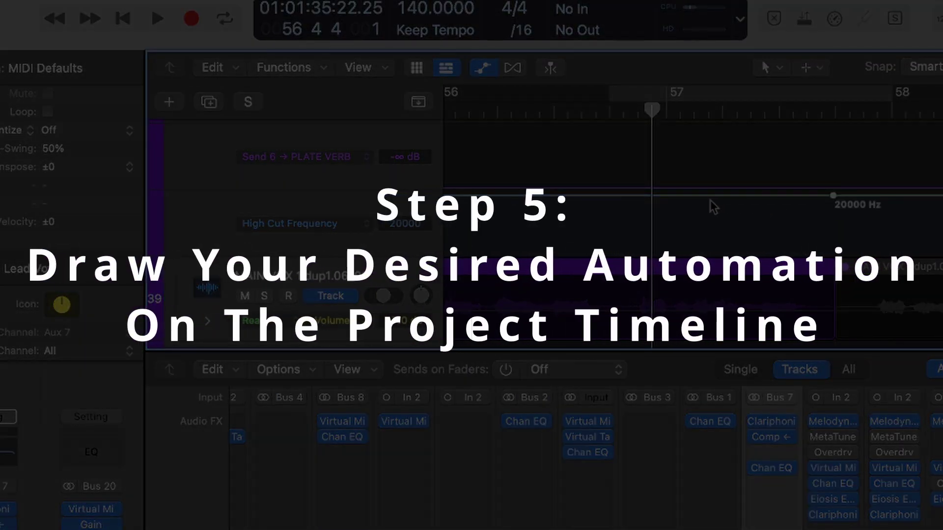
left_click(741, 196)
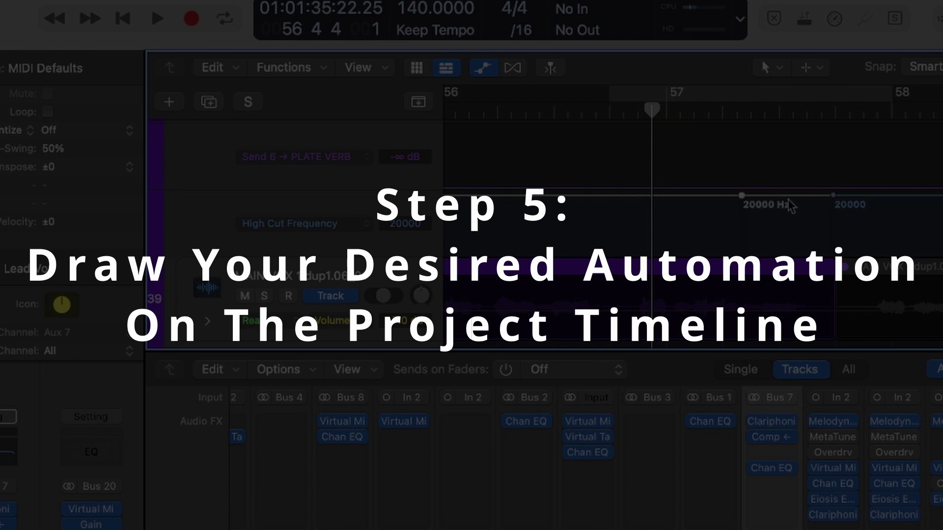
Pull the middle High Cut Frequency point down to 20 Hz near the end of the MAIN VOX region.
left_click_drag(699, 106, 775, 107)
key("space")
key("space")
left_click_drag(686, 99, 742, 101)
scroll(800, 199, "up", 3)
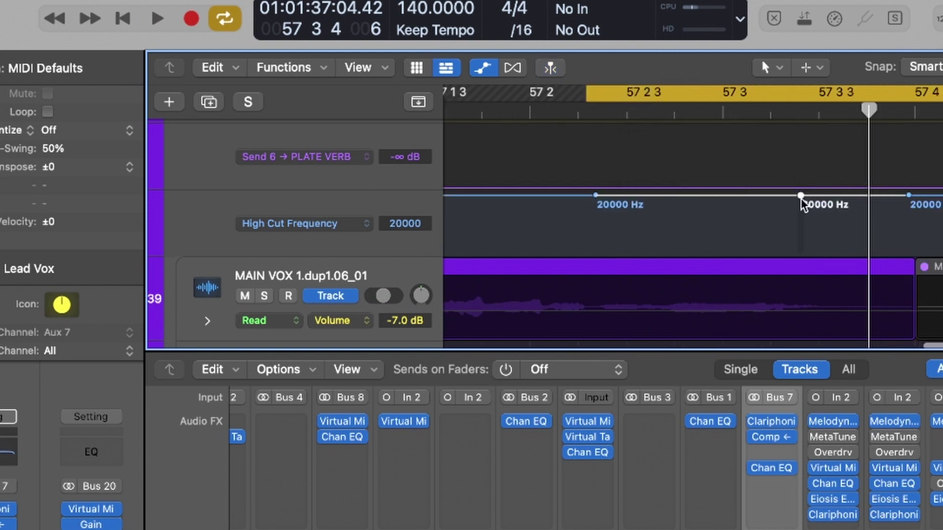
left_click_drag(800, 194, 870, 255)
left_click(658, 93)
key("super+Left")
key("super+Left")
key("super+Left")
key("super+Left")
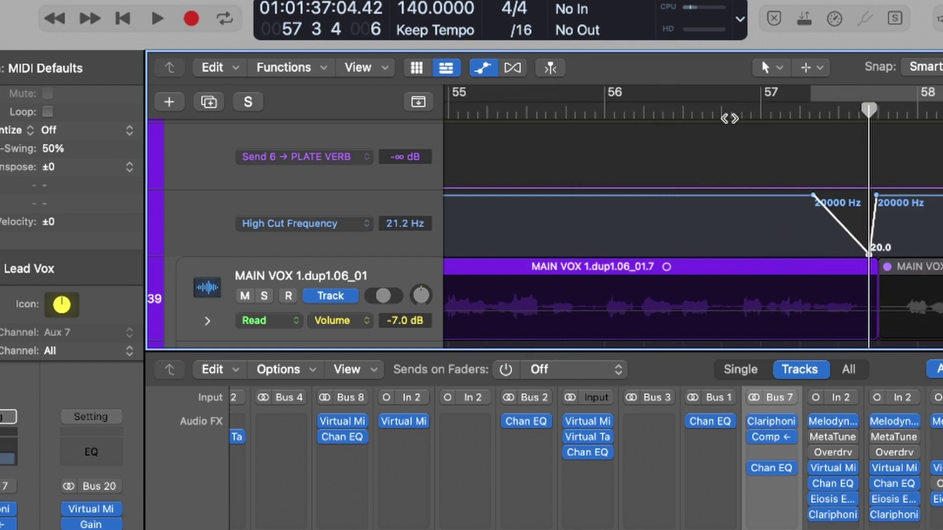
Audition the filter dip and shift its starting 20000 Hz point to about the middle of bar 57.
left_click(757, 114)
key("space")
left_click_drag(814, 196, 820, 196)
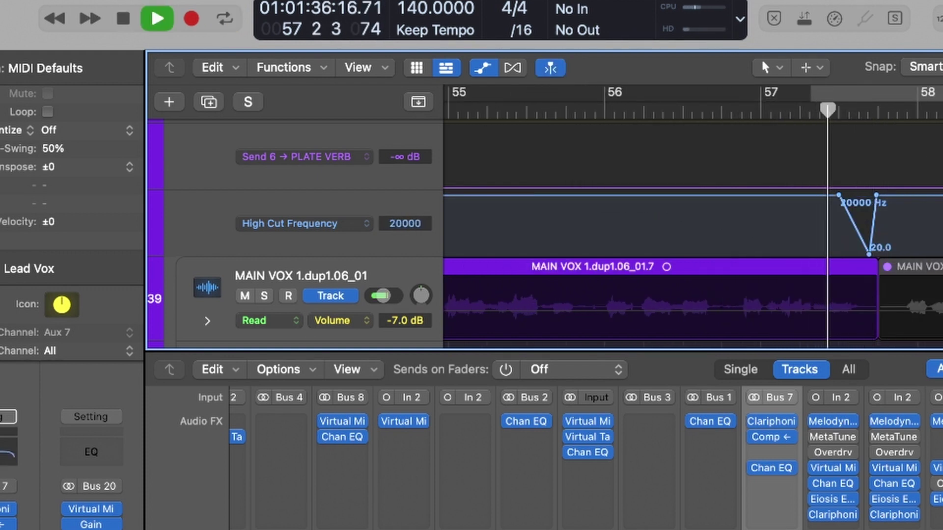
key("space")
left_click_drag(838, 196, 848, 195)
key("space")
left_click_drag(848, 196, 821, 196)
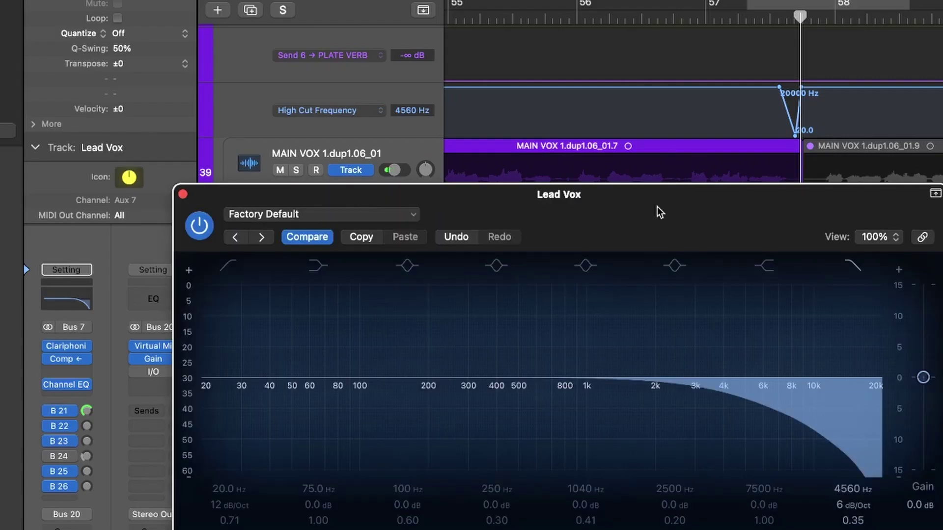
Set the Lead Vox Channel EQ's high-cut band to an 18 dB/Oct slope and a Q of 1.00, and close the EQ.
left_click_drag(657, 212, 598, 174)
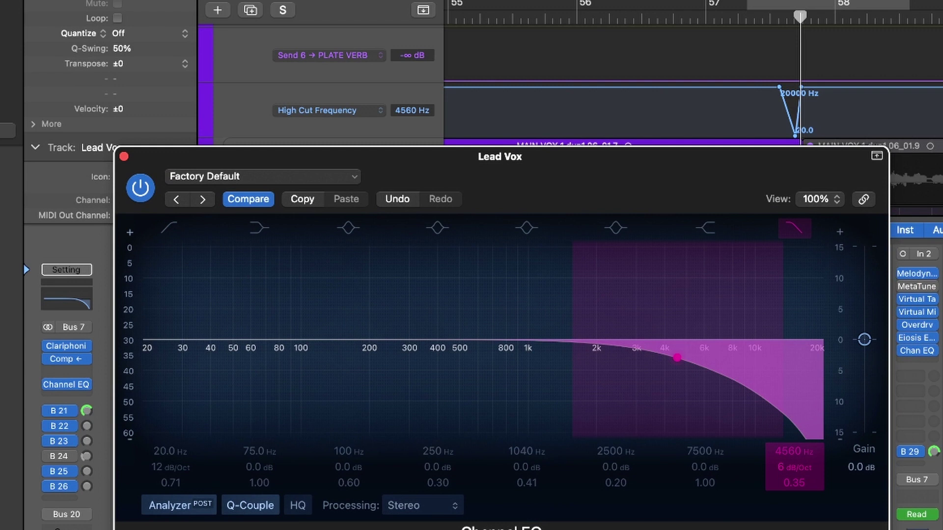
left_click_drag(794, 468, 794, 458)
mouse_move(674, 357)
left_mouse_down()
mouse_move(679, 338)
mouse_move(683, 354)
mouse_move(684, 347)
left_mouse_up()
left_click_drag(789, 480, 794, 469)
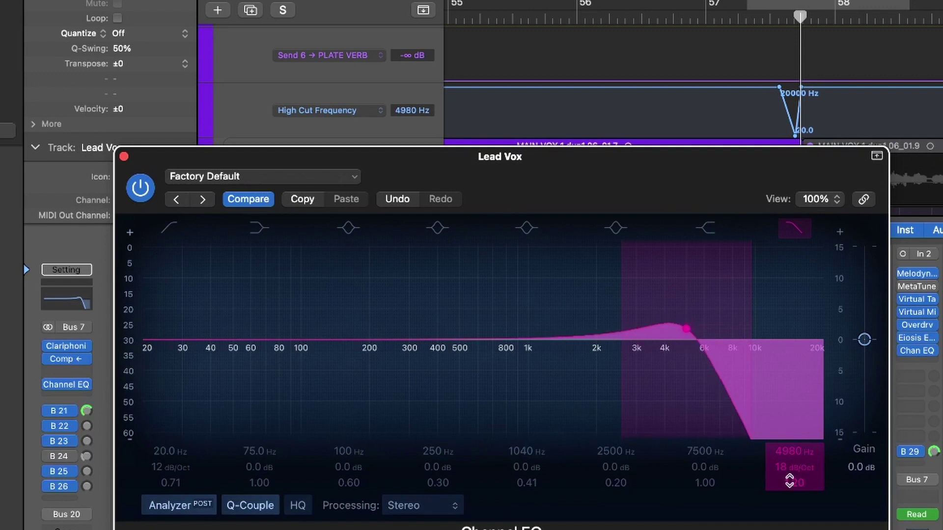
left_click_drag(686, 332, 686, 335)
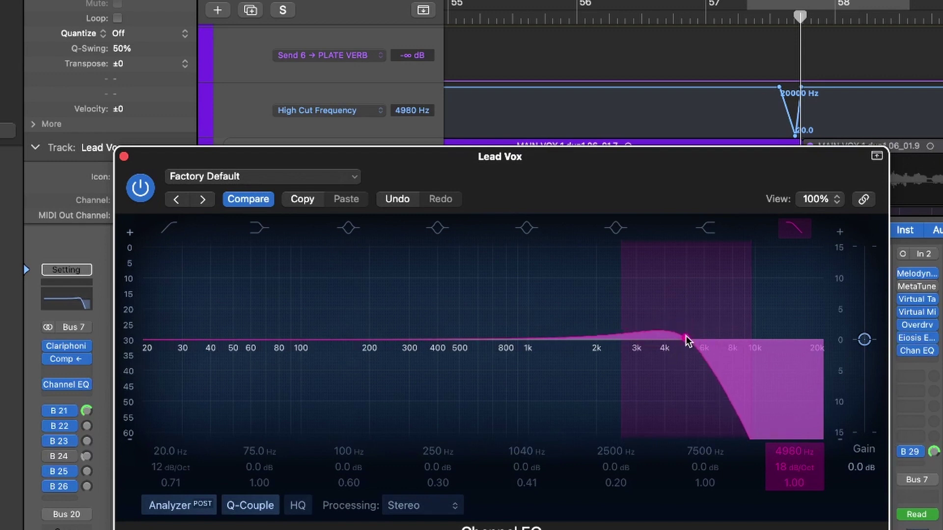
left_click(124, 156)
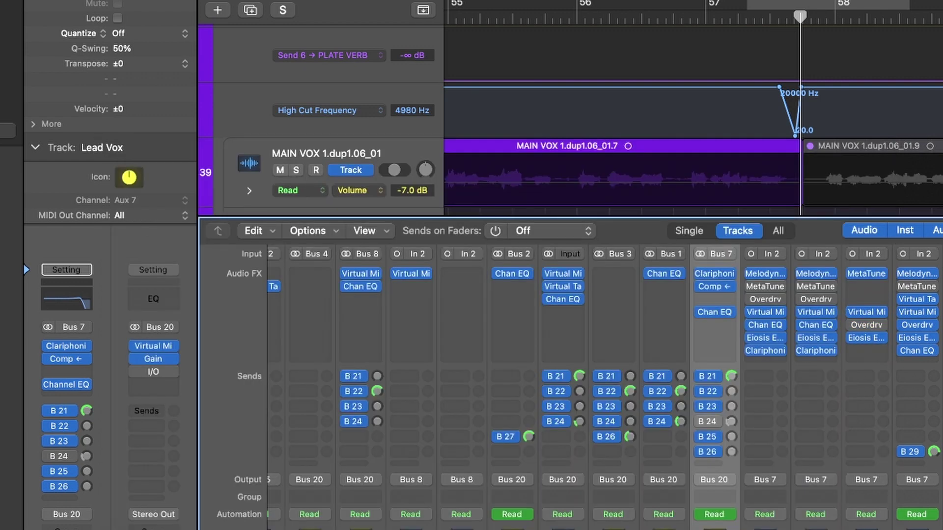
Play the vocal through the high-cut dip in bar 57 repeatedly and check the Lead Vox EQ.
left_click(737, 22)
key("space")
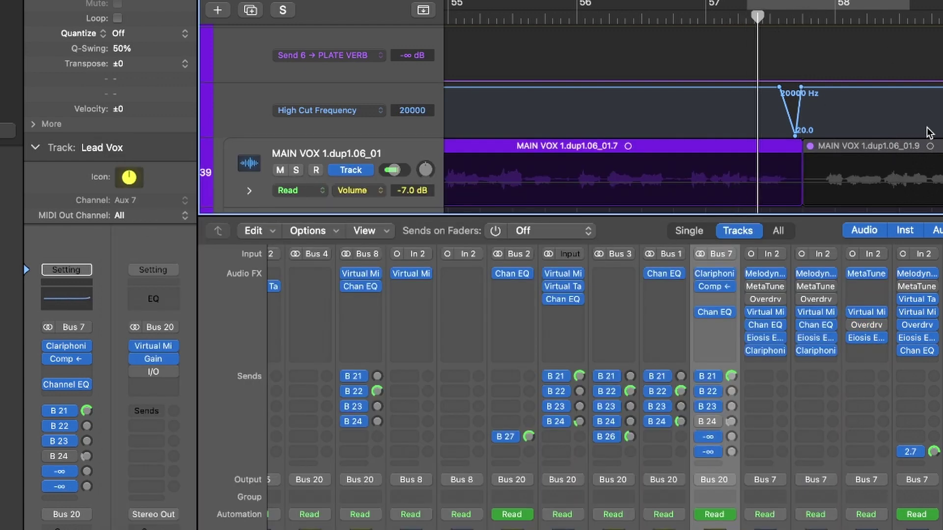
key("space")
left_click(754, 17)
left_click(715, 312)
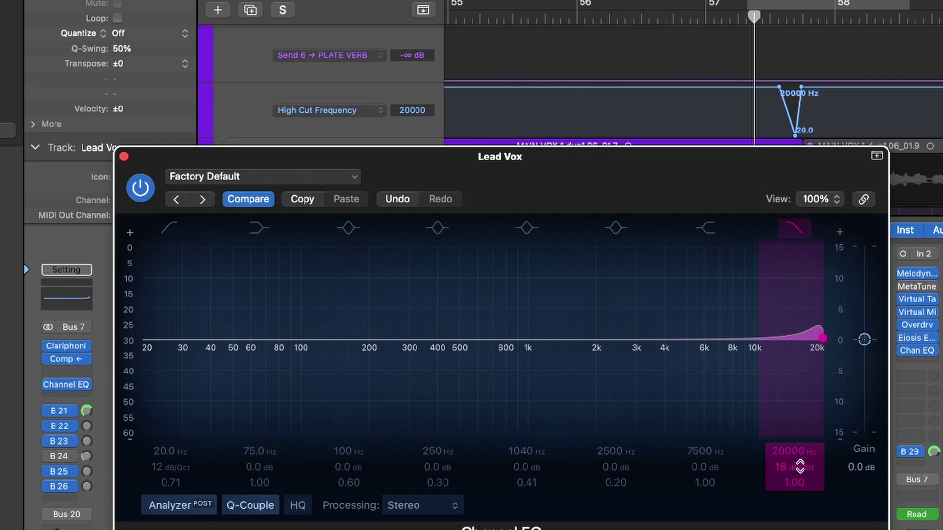
key("space")
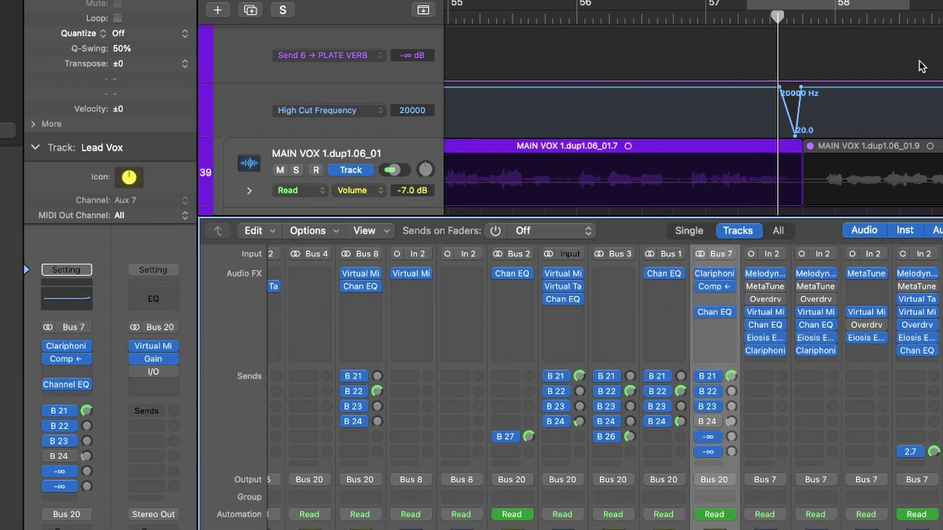
key("space")
left_click(641, 17)
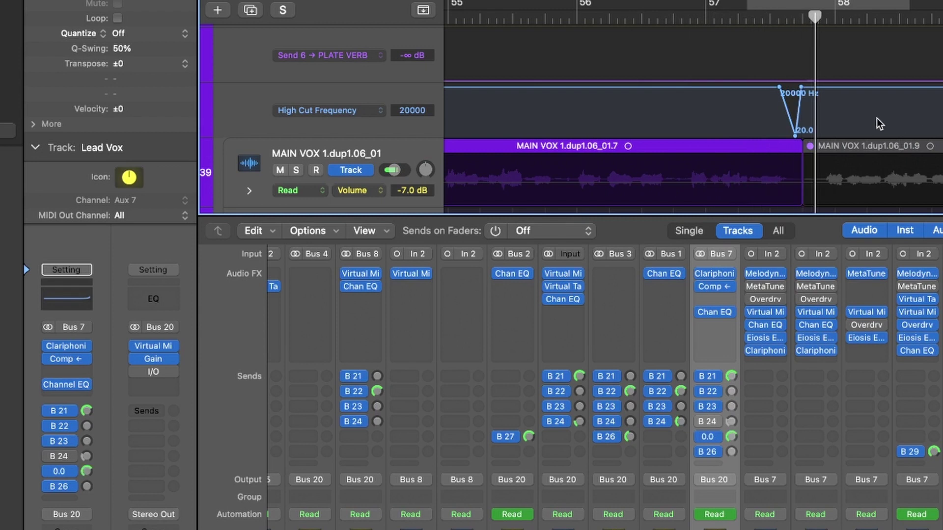
Hide the mixer and move the playhead to bar 57 in the full arrangement.
key("x")
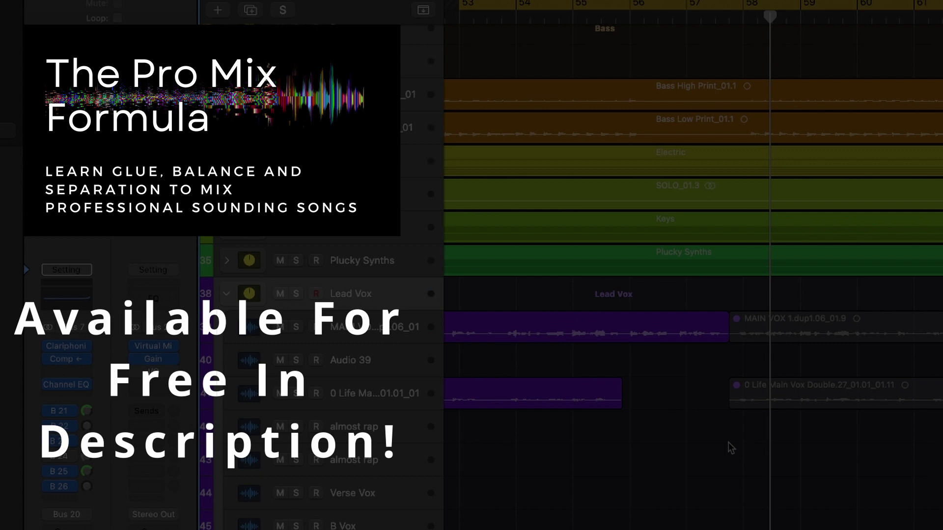
scroll(732, 447, "down", 8)
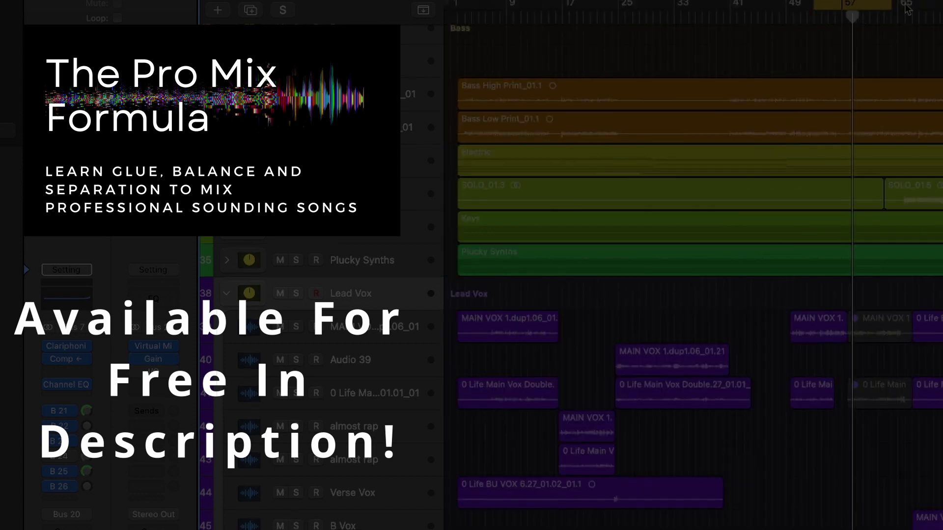
left_click(860, 5)
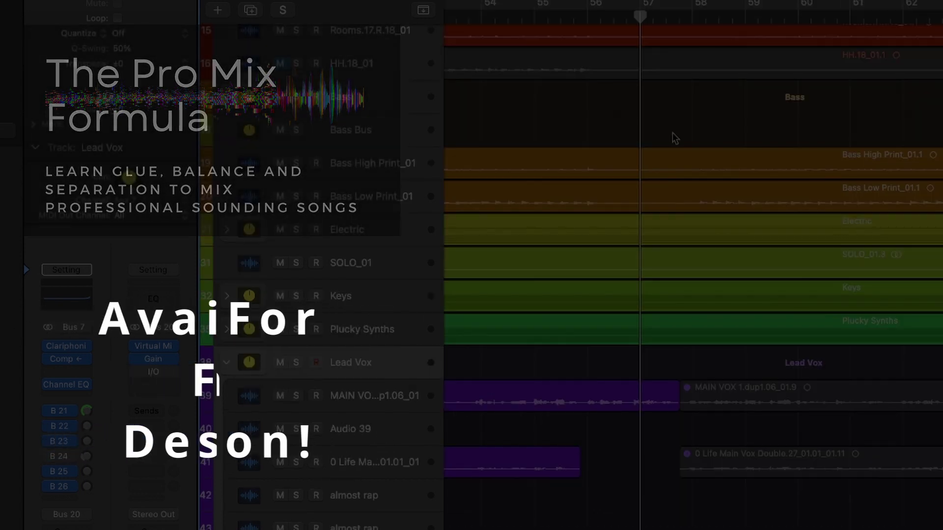